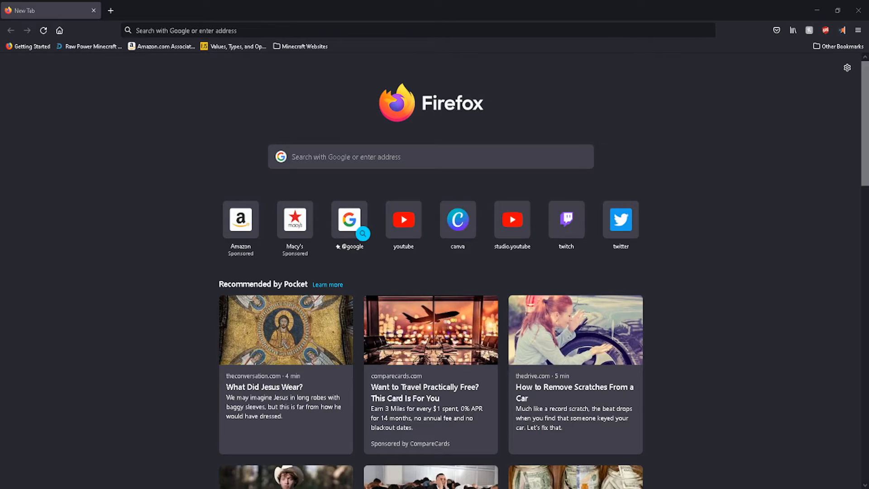
# - Open the bookmarked Nether Portal Calculator and convert the Overworld coordinates X 400 and Z -1500 to Nether coordinates
pyautogui.click(300, 46)
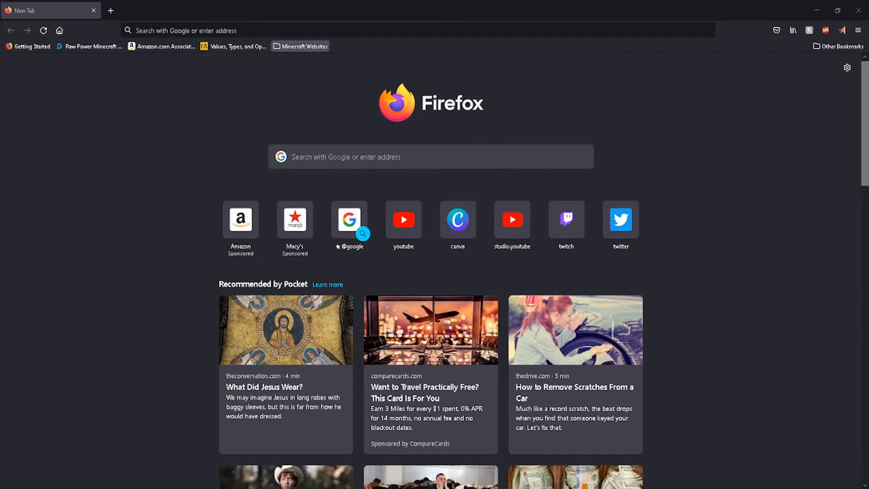
pyautogui.click(307, 65)
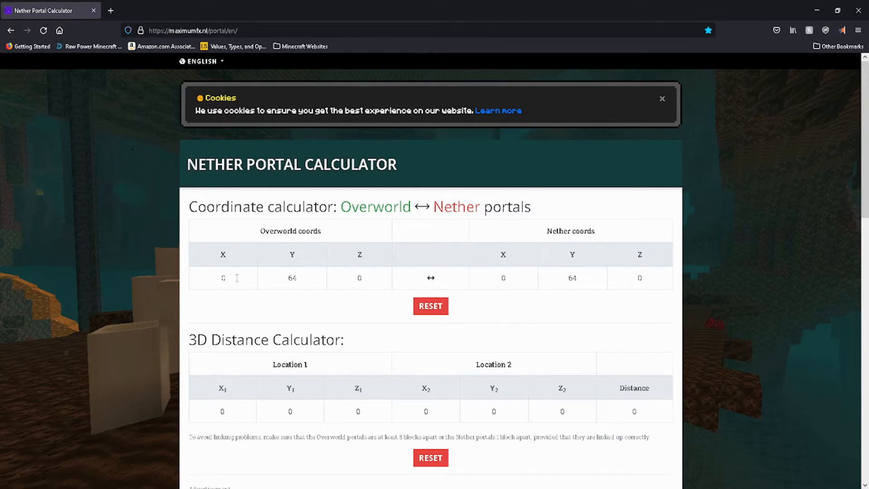
pyautogui.click(232, 281)
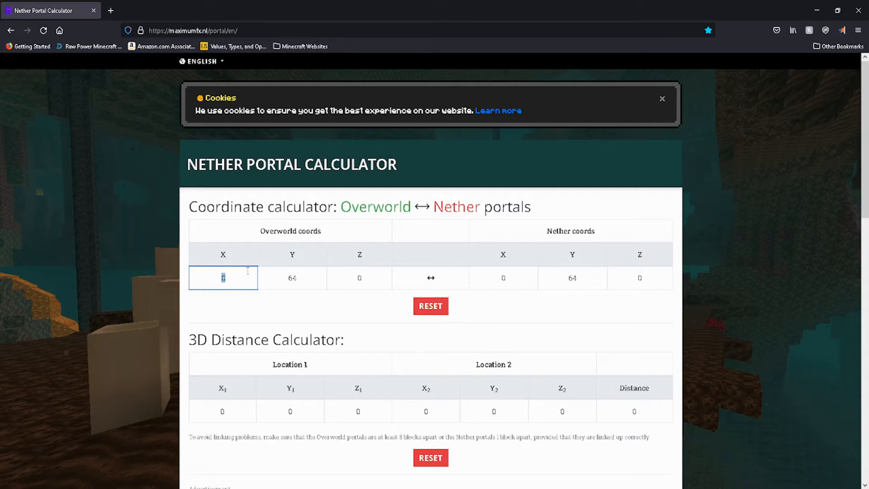
pyautogui.write('400')
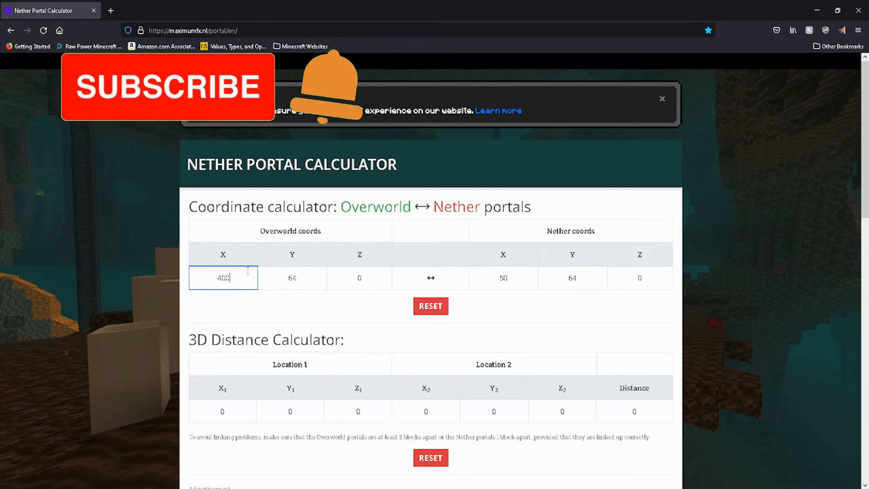
pyautogui.click(377, 279)
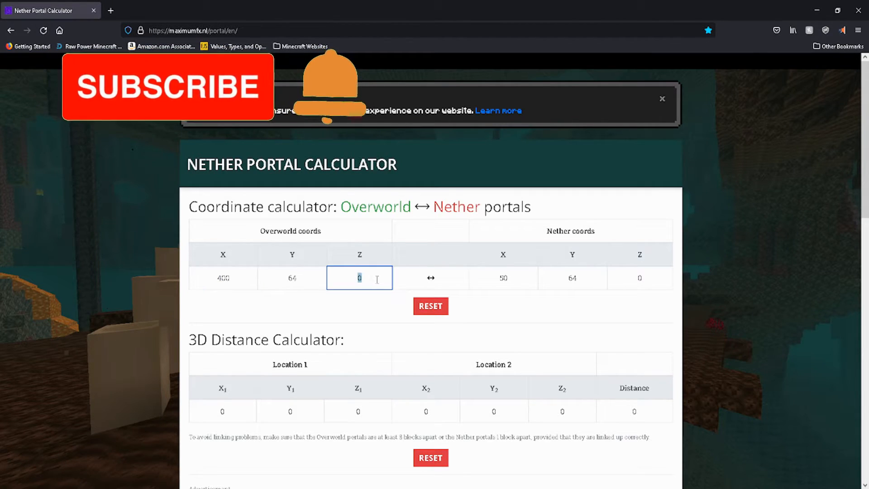
pyautogui.write('-')
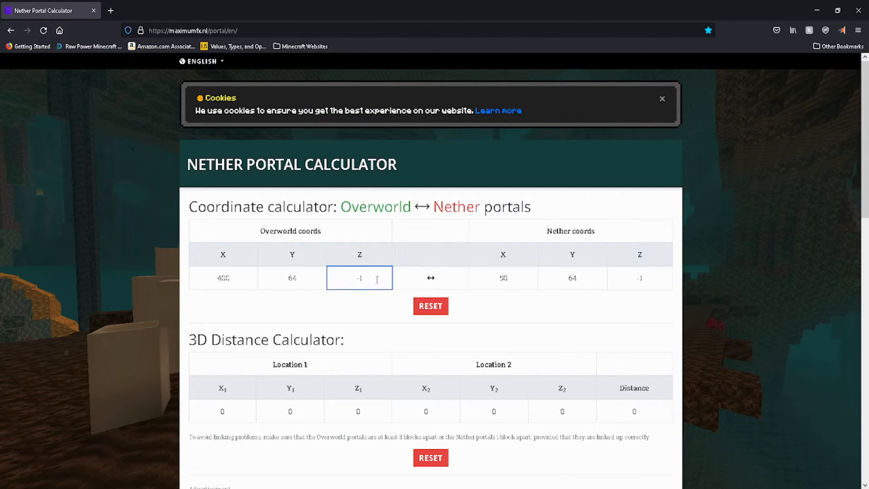
pyautogui.write('1500')
pyautogui.click(377, 304)
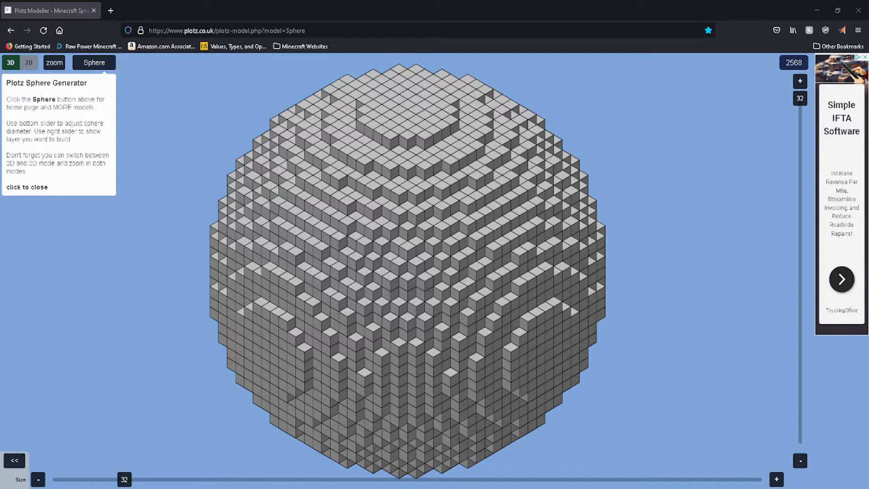
# - Switch the Plotz modeller from the sphere to the Ellipse model and view it in 2D
pyautogui.click(99, 64)
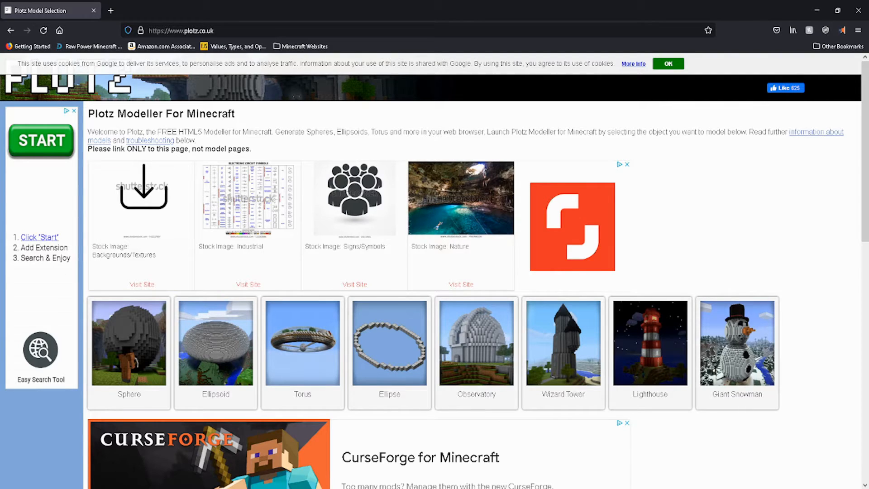
pyautogui.click(411, 342)
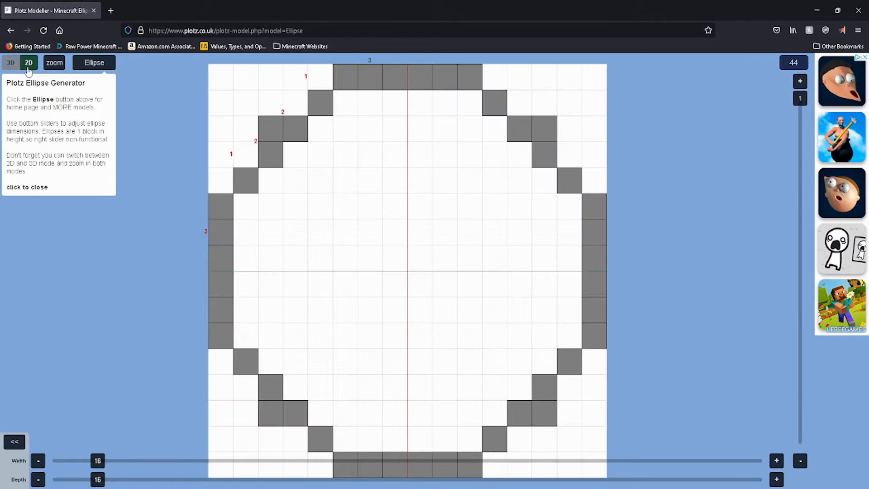
pyautogui.click(28, 64)
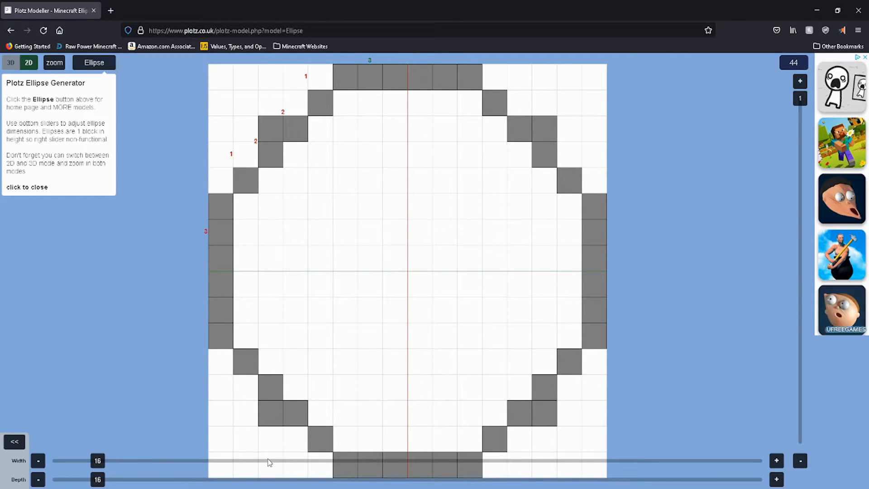
# - Set the ellipse's width and depth to 70 and dismiss the generator's instructions
pyautogui.moveTo(97, 461); pyautogui.dragTo(246, 461)
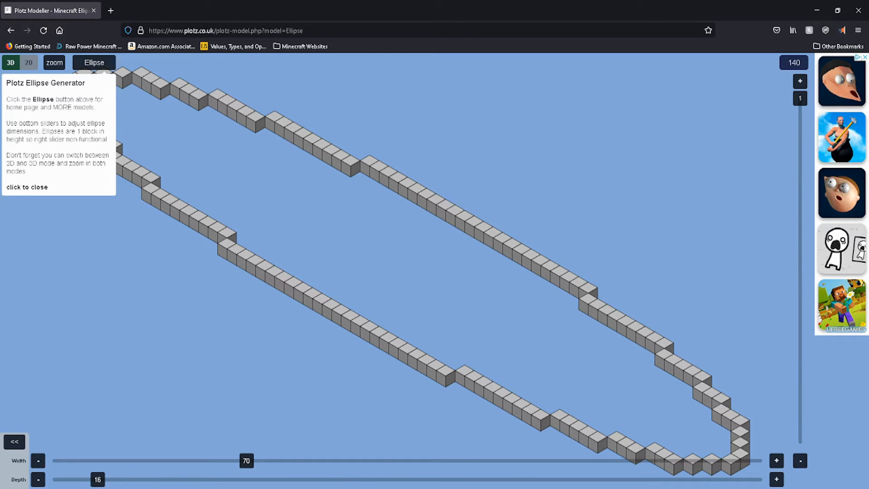
pyautogui.moveTo(101, 481); pyautogui.dragTo(246, 479)
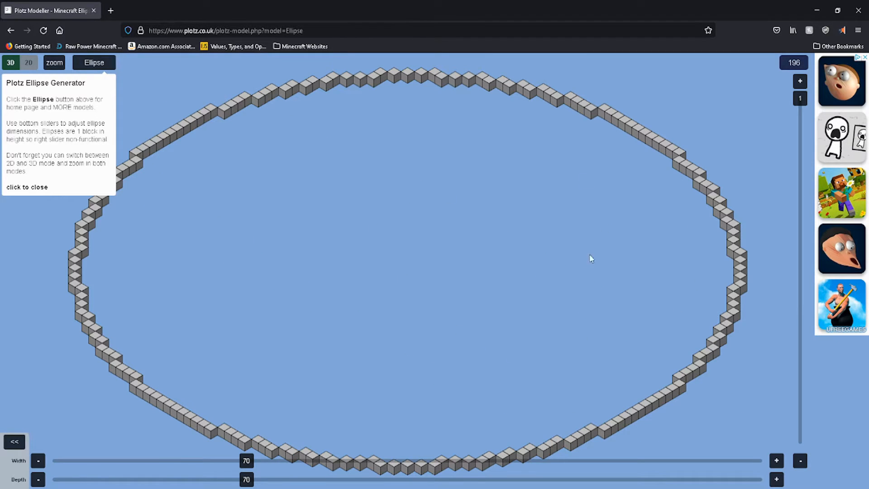
pyautogui.click(34, 187)
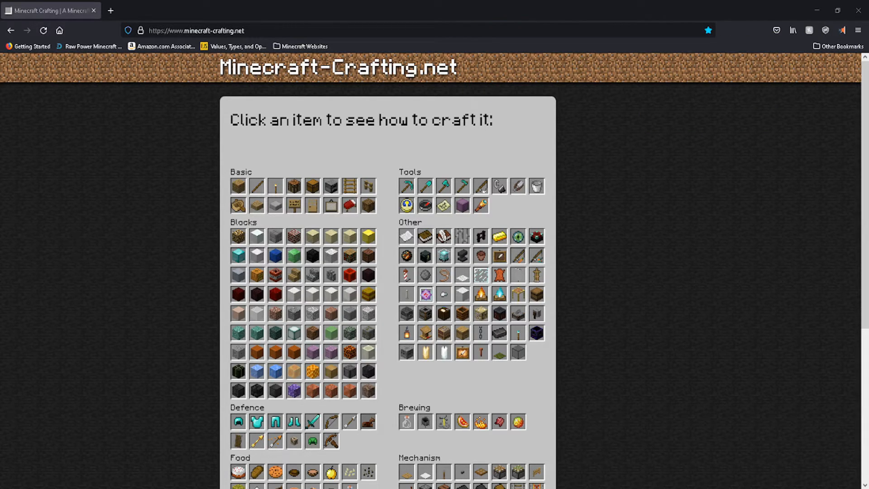
# - Browse the Minecraft-Crafting.net item groups from Basic down to Wool and view the Dispenser's crafting recipe
pyautogui.scroll(-5, 434, 272)
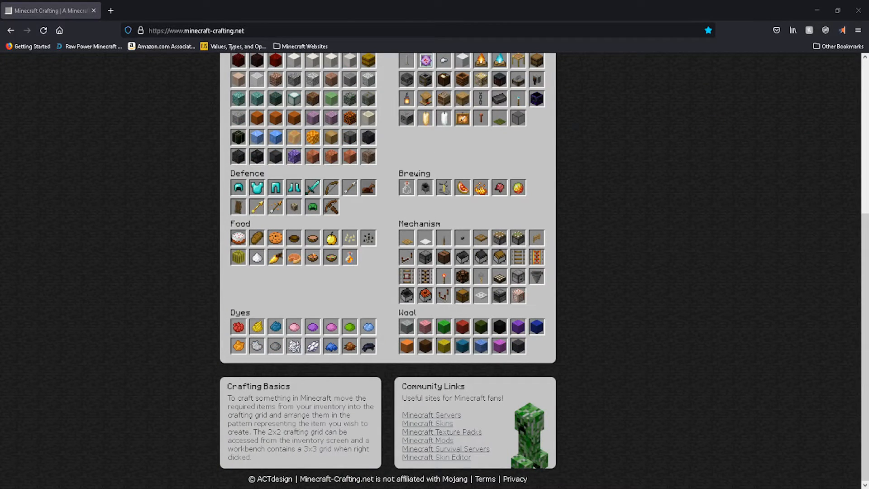
pyautogui.scroll(2, 434, 271)
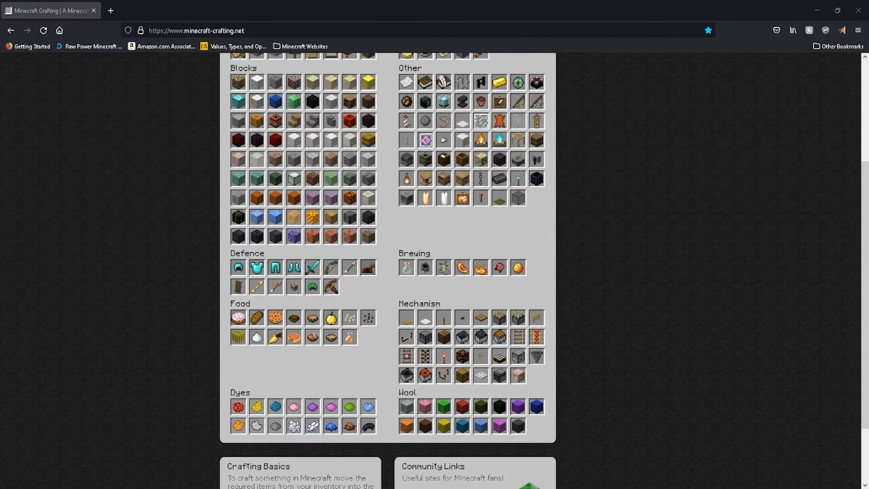
pyautogui.scroll(4, 434, 272)
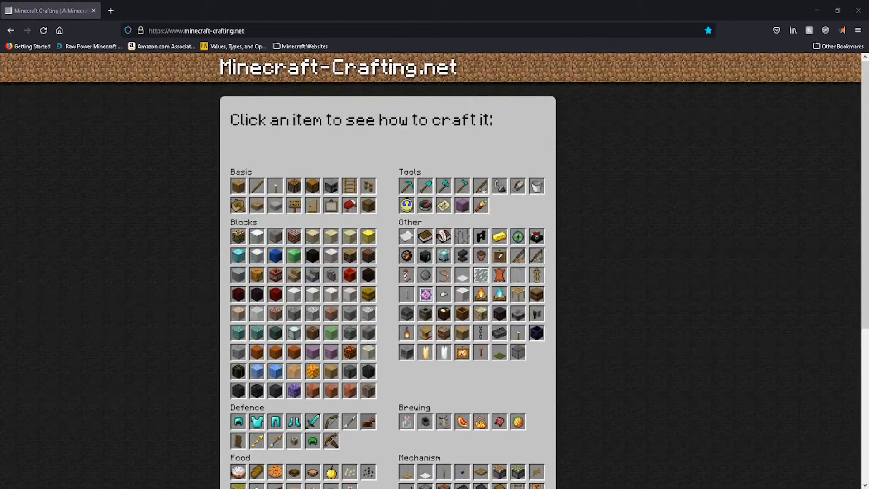
pyautogui.scroll(-6, 435, 272)
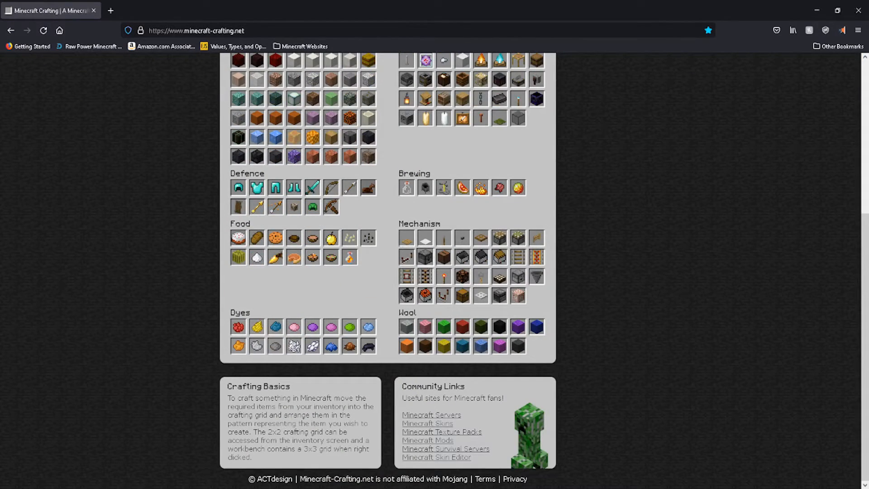
pyautogui.scroll(6, 165, 336)
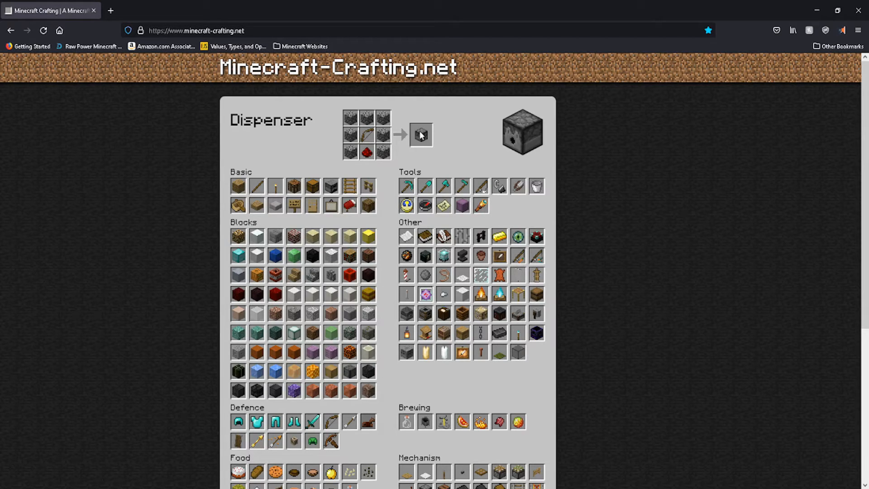
# - Look over the remaining item groups and view the recipe of the pink crystal item in the Other group
pyautogui.scroll(-4, 211, 283)
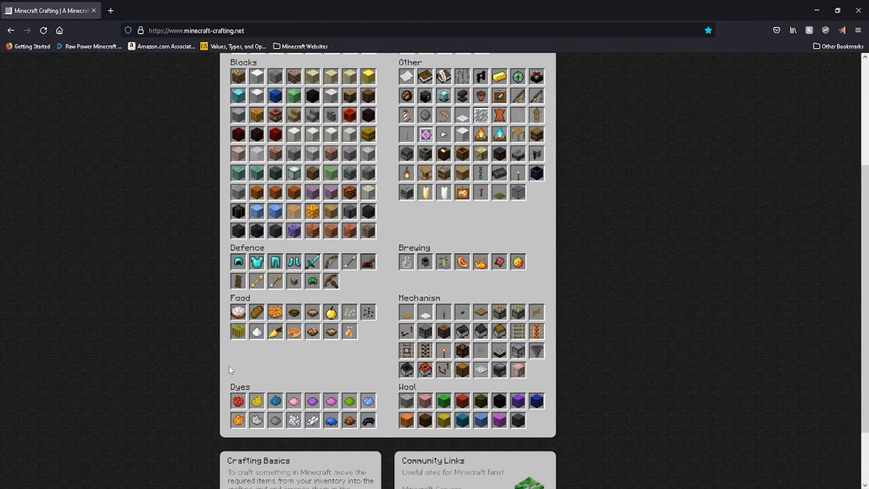
pyautogui.scroll(2, 407, 312)
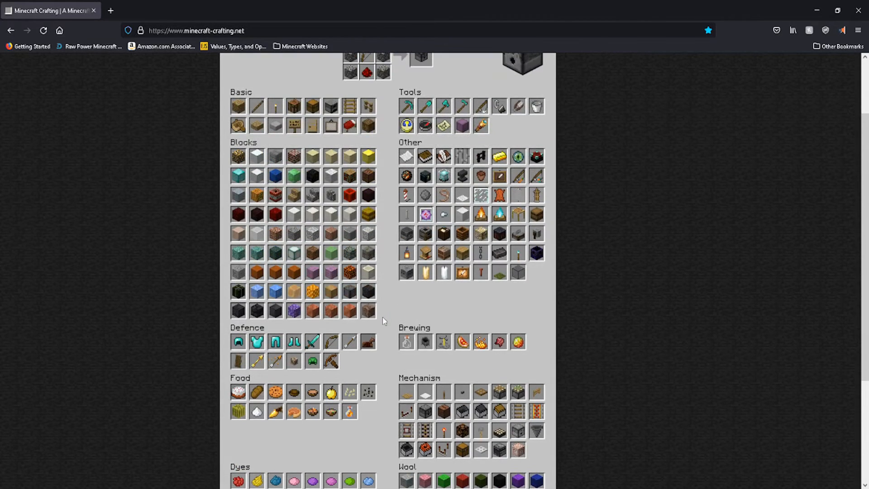
pyautogui.scroll(2, 383, 319)
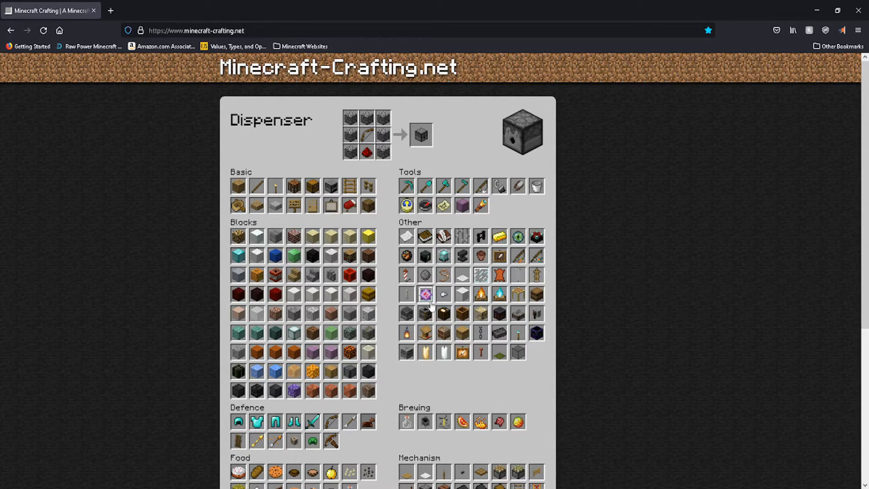
pyautogui.click(426, 295)
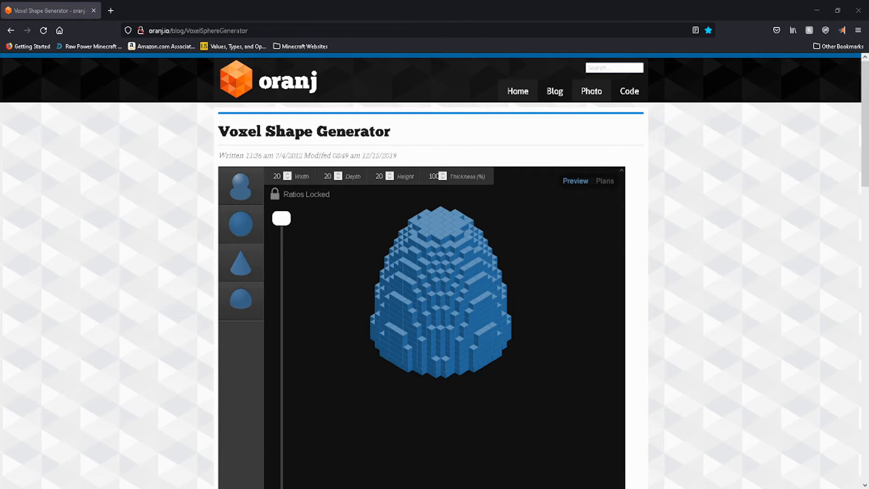
# - Generate the sphere in the Voxel Shape Generator and inspect its layers by lowering and raising the displayed layer
pyautogui.click(240, 223)
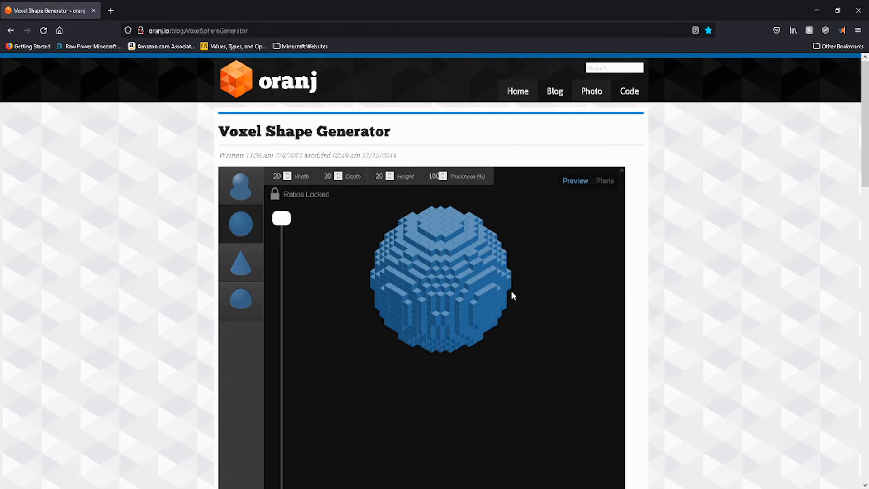
pyautogui.moveTo(284, 218); pyautogui.dragTo(282, 422)
pyautogui.scroll(-3, 198, 404)
pyautogui.moveTo(282, 264); pyautogui.dragTo(281, 220)
pyautogui.scroll(4, 385, 165)
# - Preview the cone, dome and custom curve shapes, hiding the curve controls to see the whole custom model
pyautogui.click(238, 273)
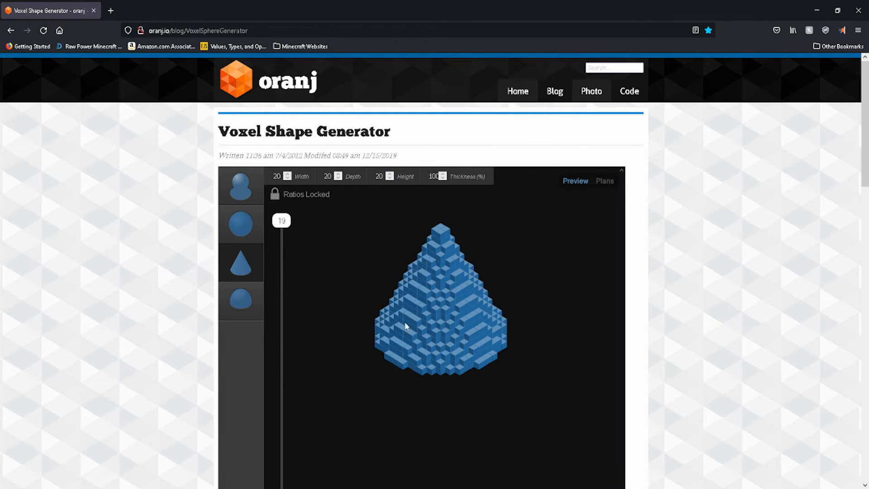
pyautogui.click(254, 299)
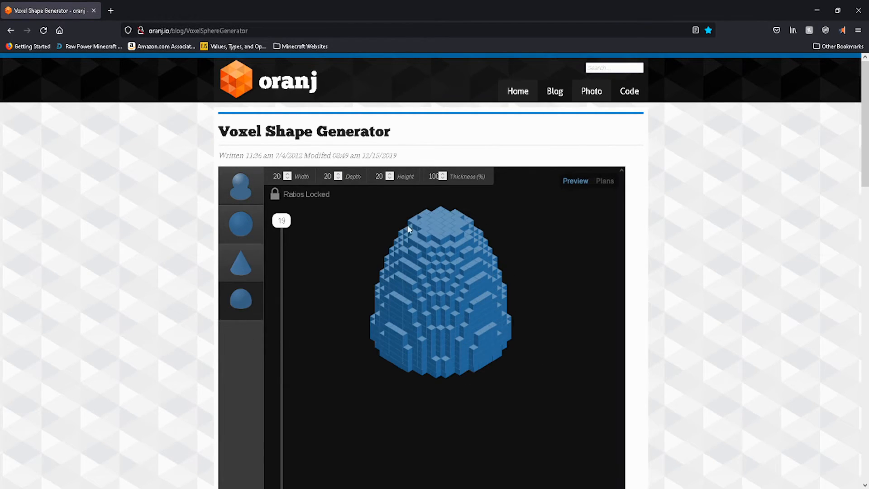
pyautogui.click(250, 178)
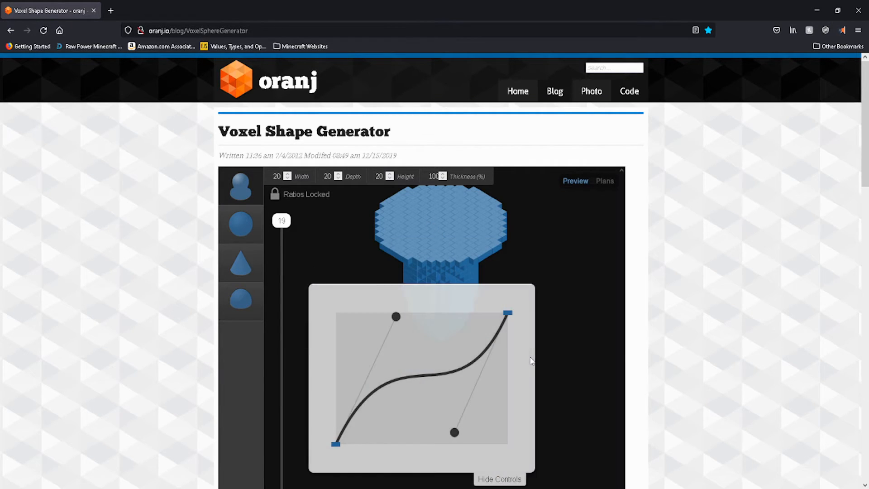
pyautogui.scroll(-2, 531, 457)
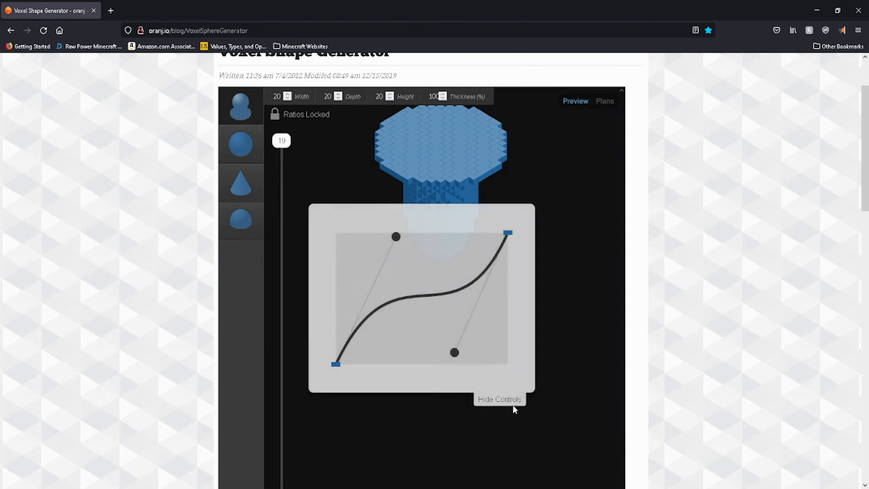
pyautogui.click(512, 399)
pyautogui.scroll(2, 489, 333)
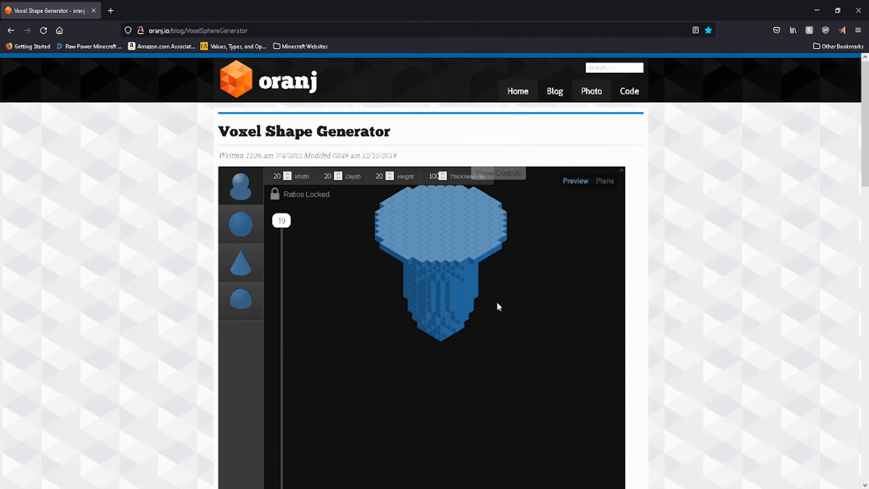
# - Switch the generator back to the cone shape and select its height setting
pyautogui.click(225, 271)
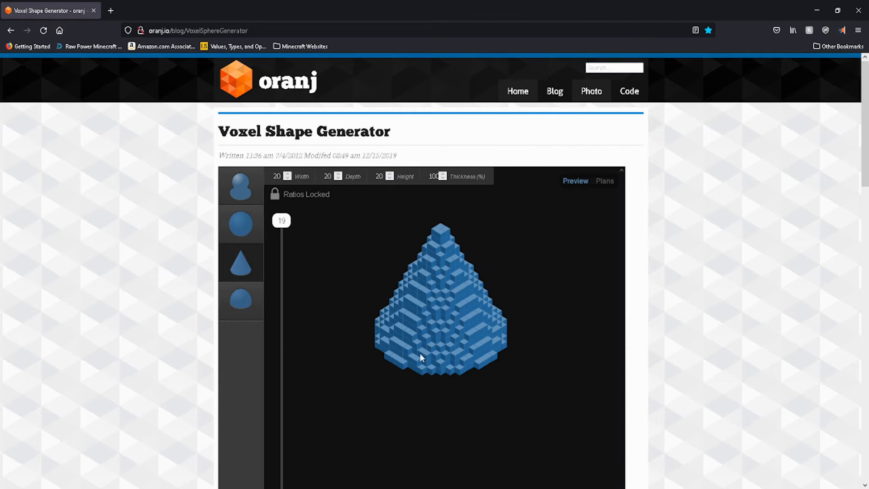
pyautogui.click(390, 174)
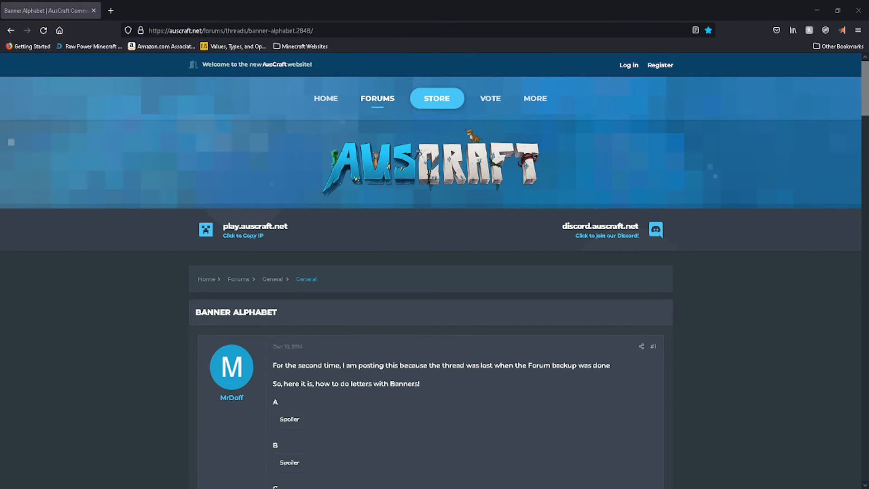
# - Look through the Banner Alphabet thread's lettered spoiler entries across both posts
pyautogui.scroll(-2, 434, 271)
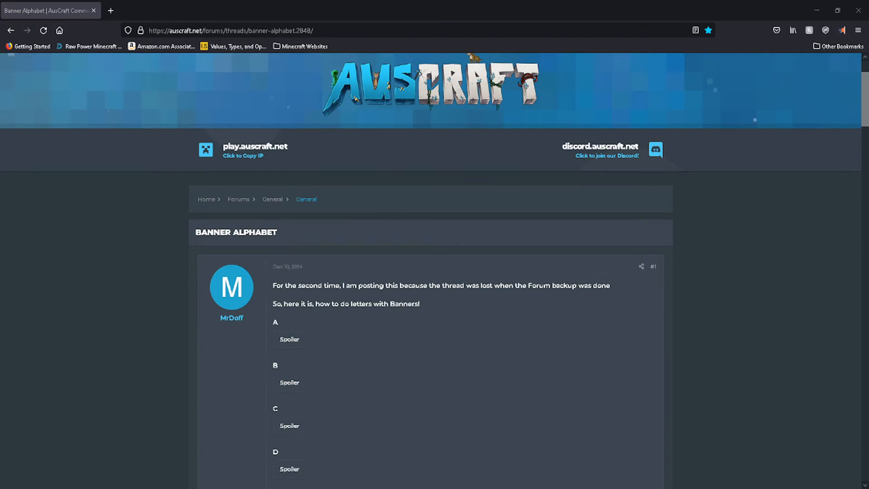
pyautogui.scroll(-2, 434, 272)
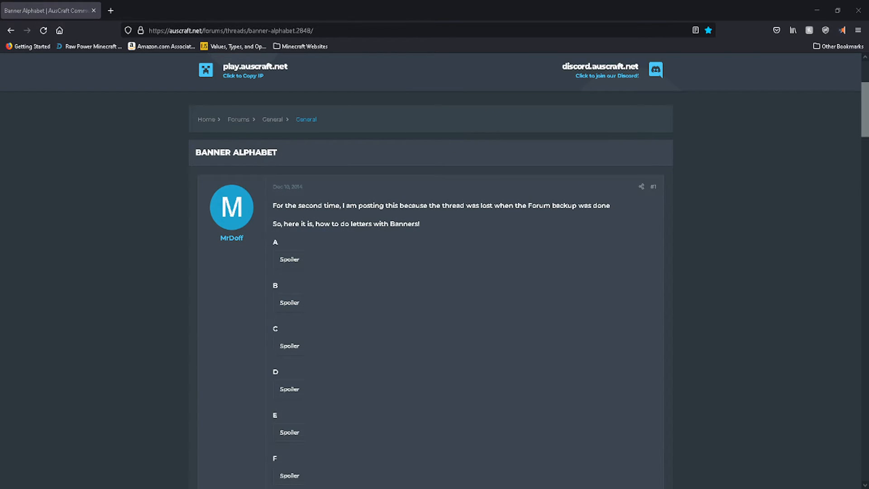
pyautogui.scroll(-12, 435, 271)
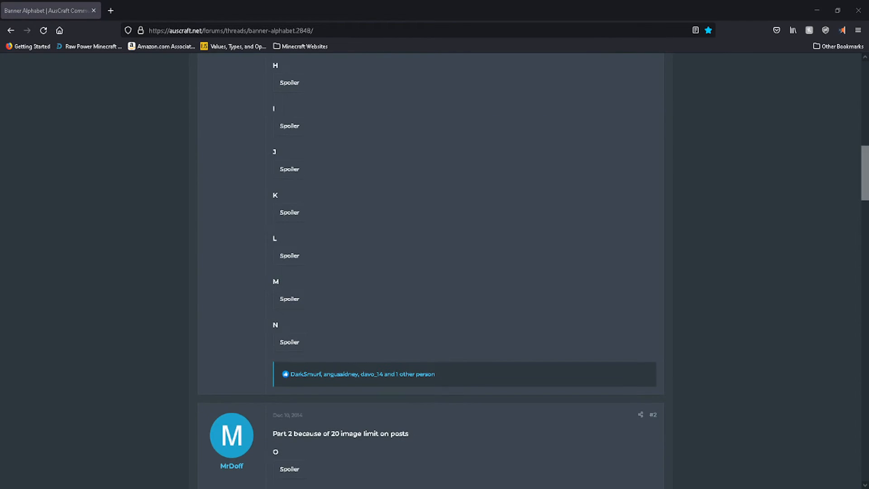
pyautogui.scroll(-12, 435, 271)
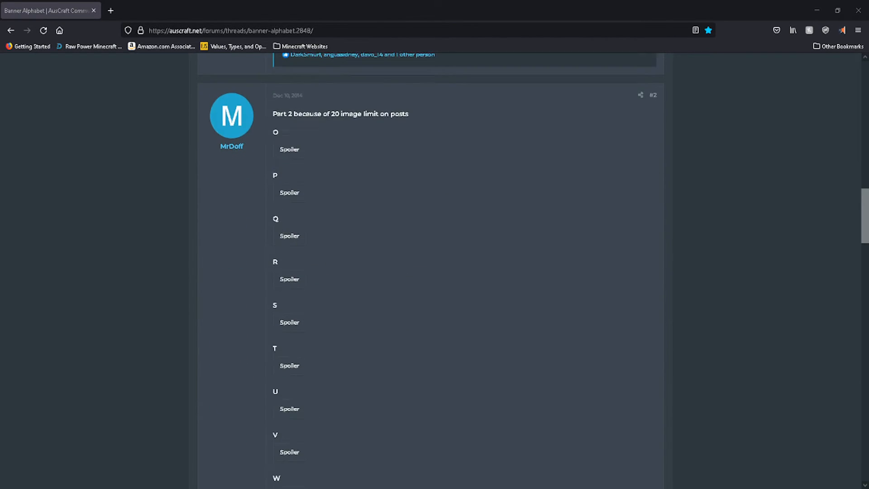
pyautogui.scroll(-4, 434, 272)
pyautogui.scroll(20, 434, 271)
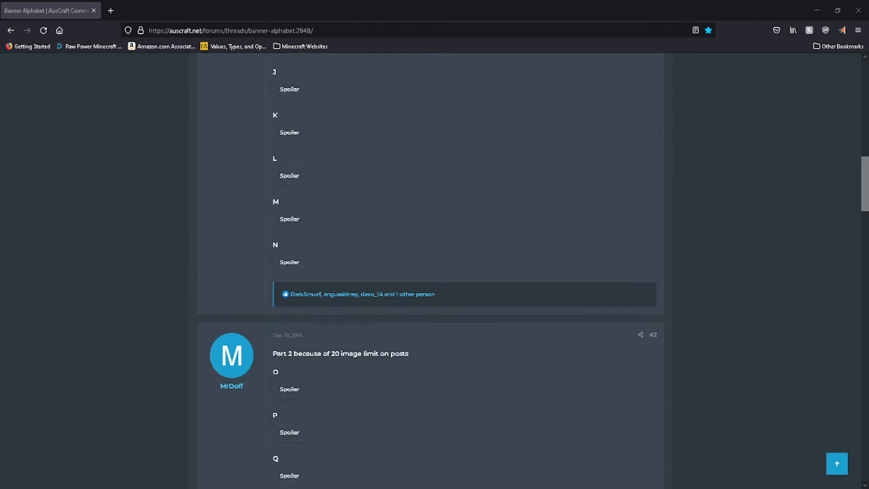
# - Reveal the banner crafting guide for letter A in the Banner Alphabet thread's first post
pyautogui.scroll(5, 435, 272)
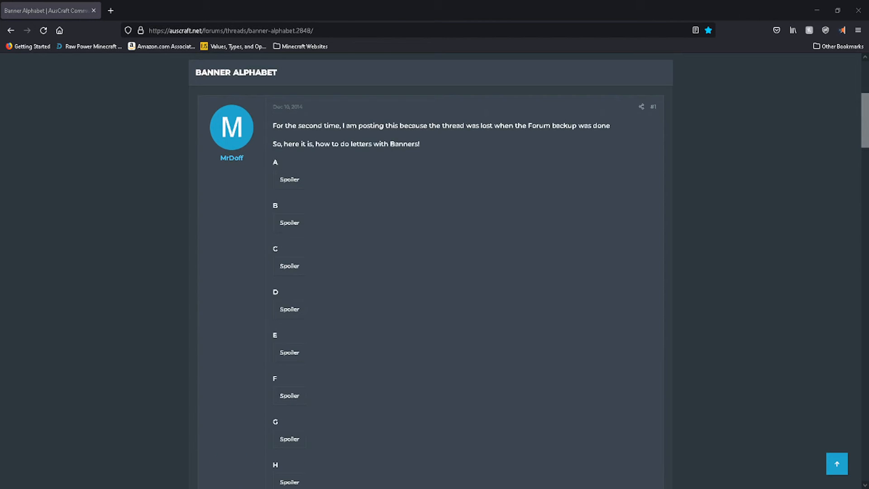
pyautogui.scroll(2, 434, 272)
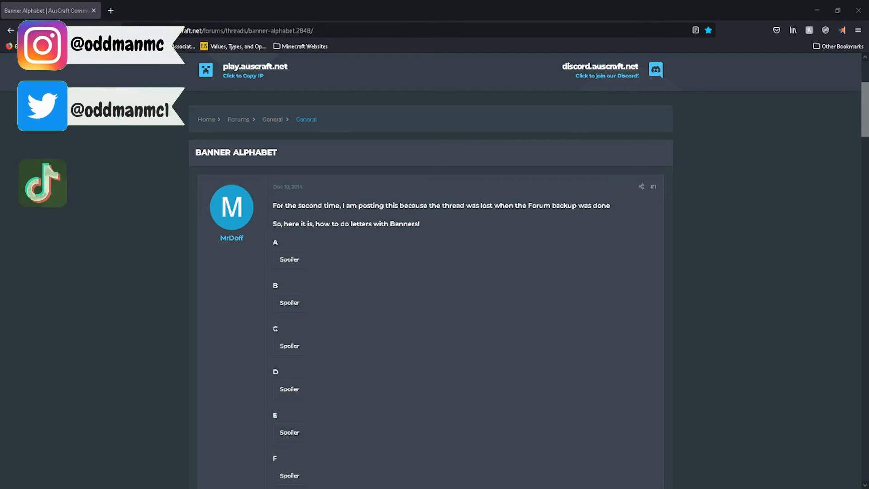
pyautogui.click(293, 260)
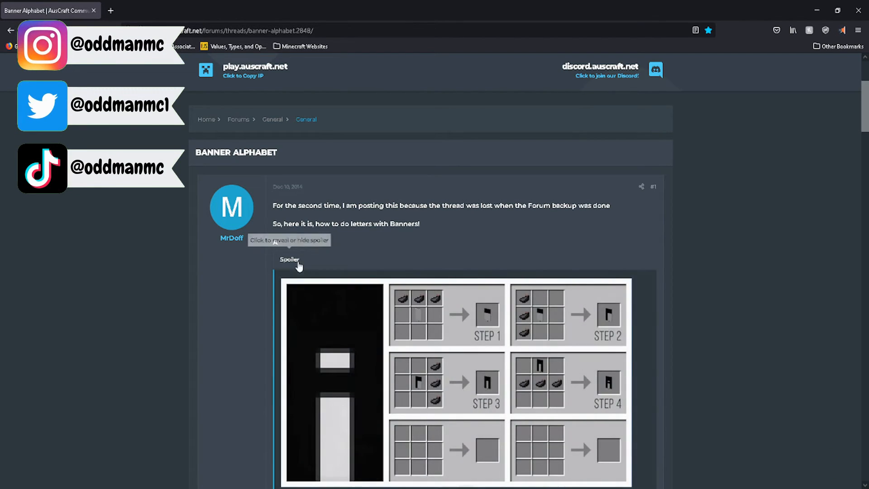
pyautogui.scroll(-2, 410, 253)
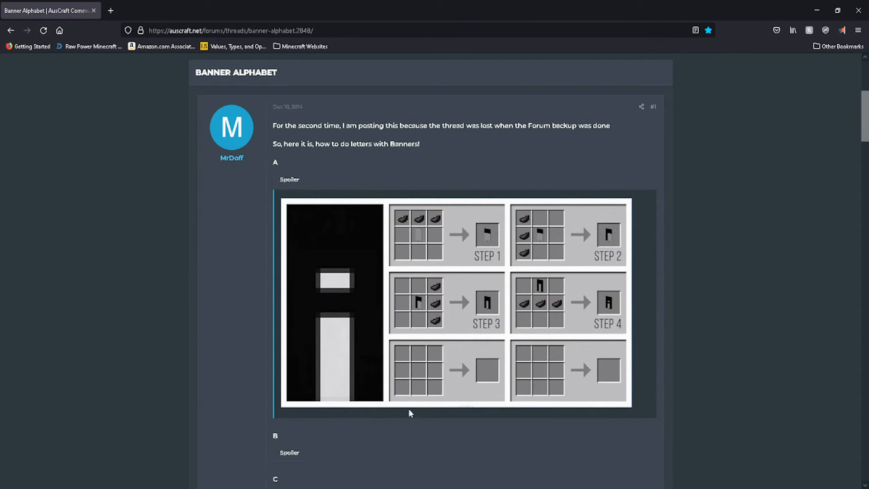
# - Reveal the banner crafting guides for letters B and C and review the opened guides
pyautogui.scroll(-4, 389, 395)
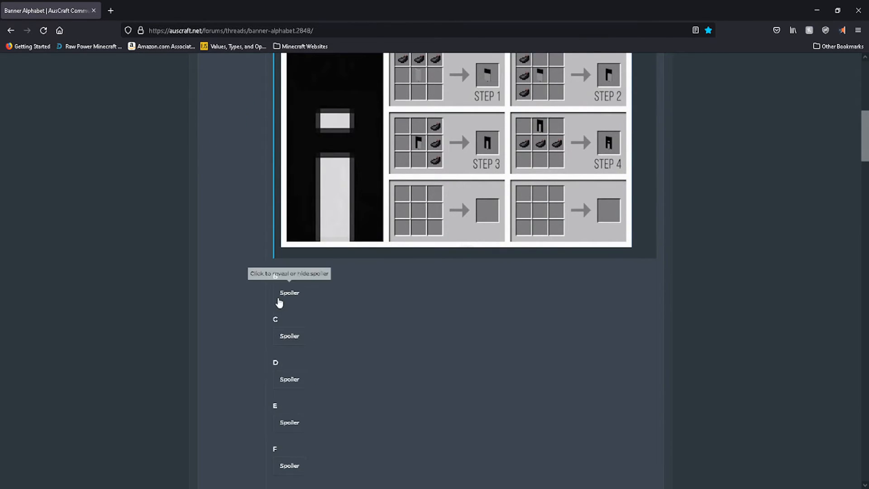
pyautogui.click(281, 299)
pyautogui.scroll(-3, 347, 311)
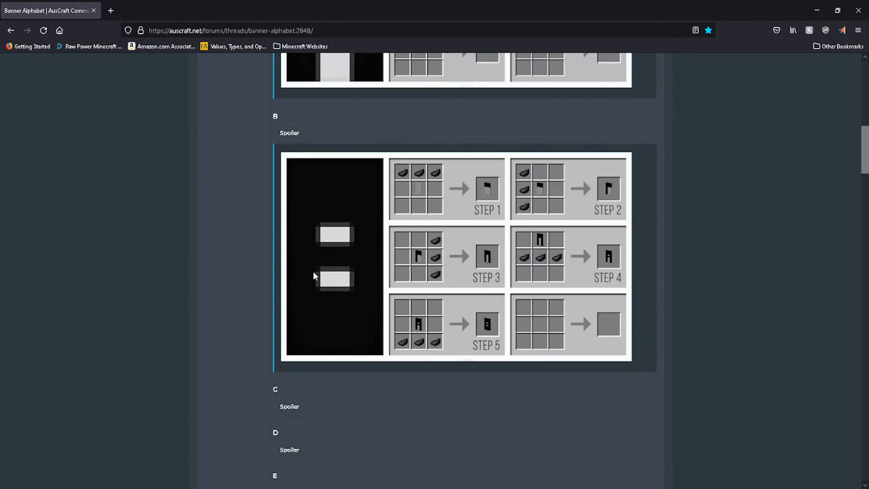
pyautogui.scroll(-2, 356, 342)
pyautogui.click(298, 324)
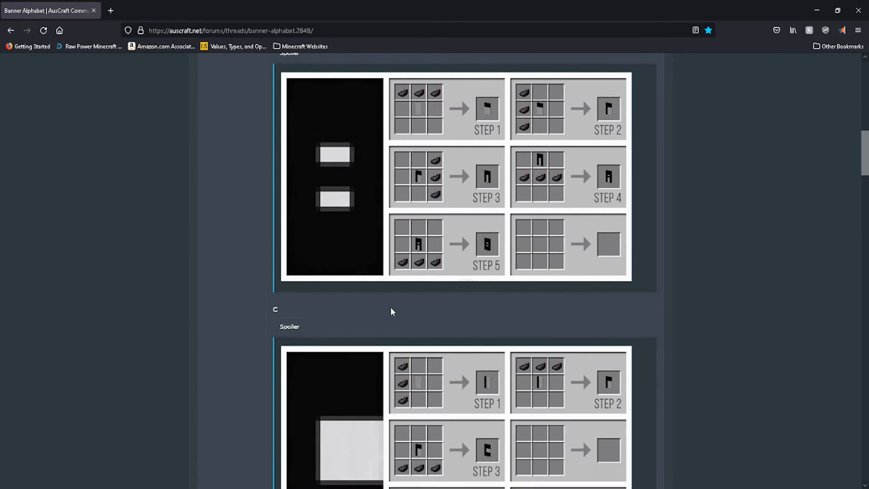
pyautogui.scroll(-5, 428, 304)
pyautogui.scroll(5, 501, 301)
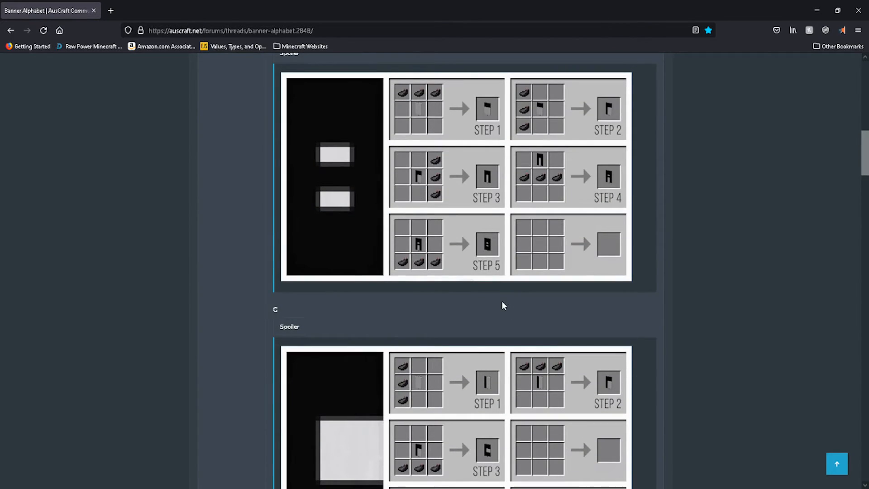
pyautogui.scroll(3, 503, 305)
pyautogui.scroll(10, 502, 305)
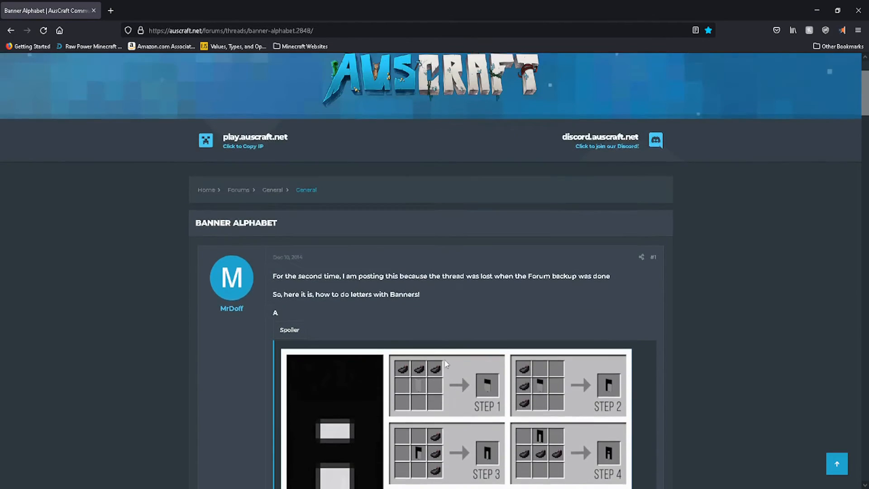
pyautogui.scroll(-3, 433, 360)
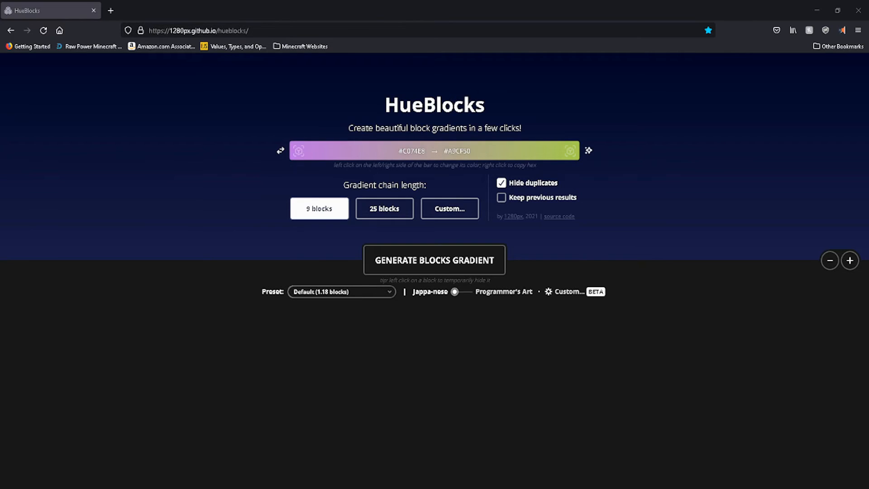
# - Set the gradient's start to the light blue shulker box block (#33A6D5) and its end to the spruce log top block (#6E5230)
pyautogui.click(307, 155)
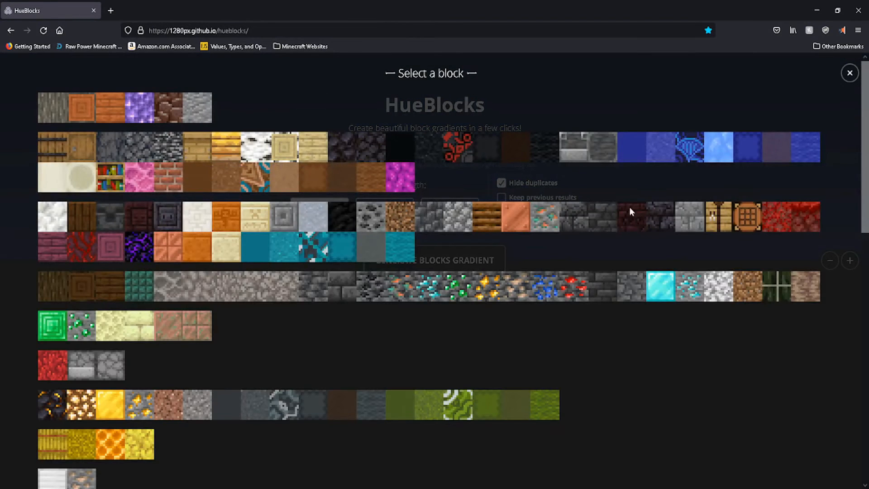
pyautogui.scroll(-8, 315, 351)
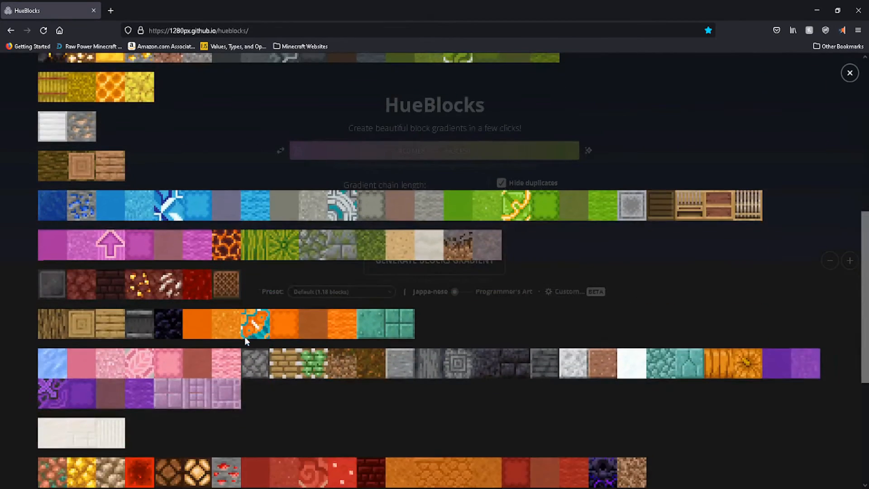
pyautogui.click(198, 207)
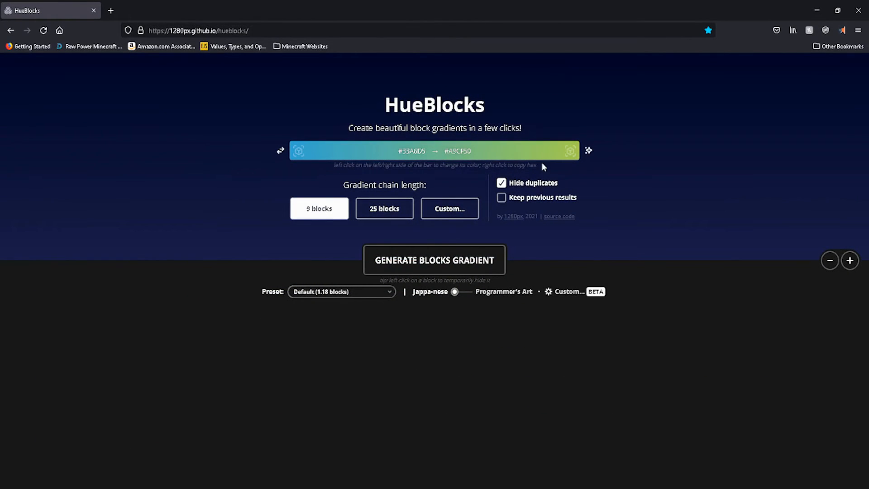
pyautogui.click(566, 150)
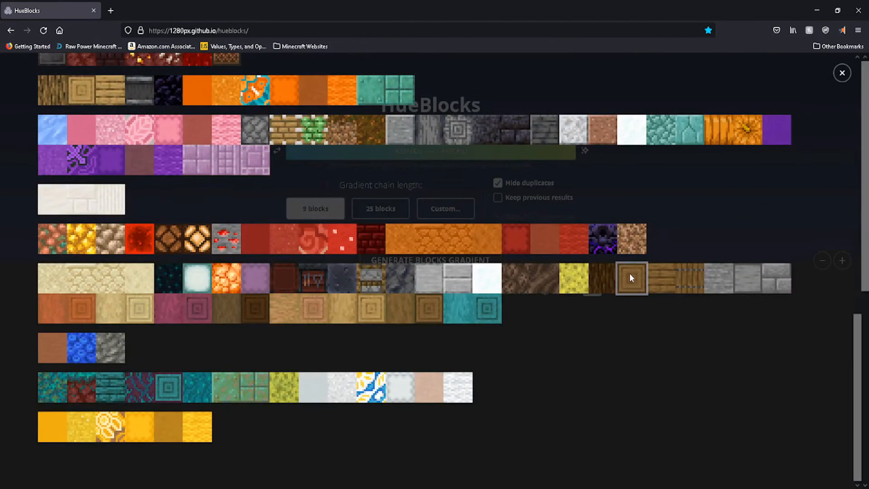
pyautogui.click(630, 276)
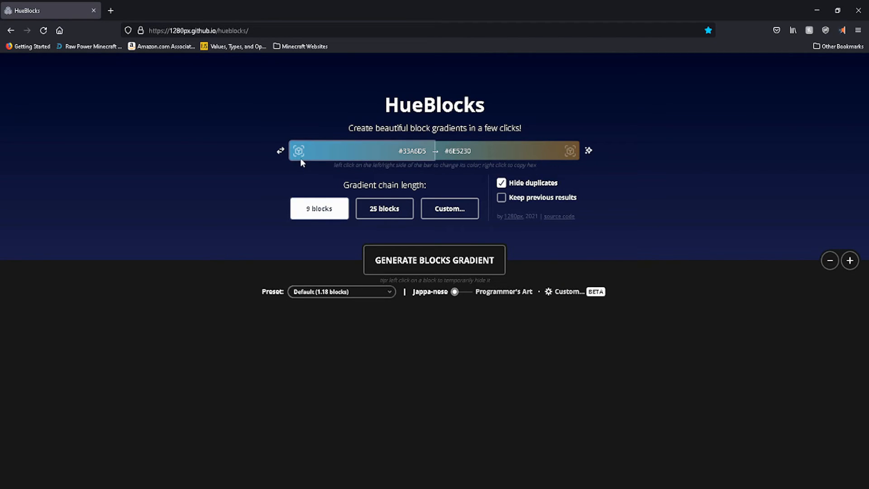
# - Generate the block gradient with the 9-block chain length and again with 25 blocks
pyautogui.click(443, 256)
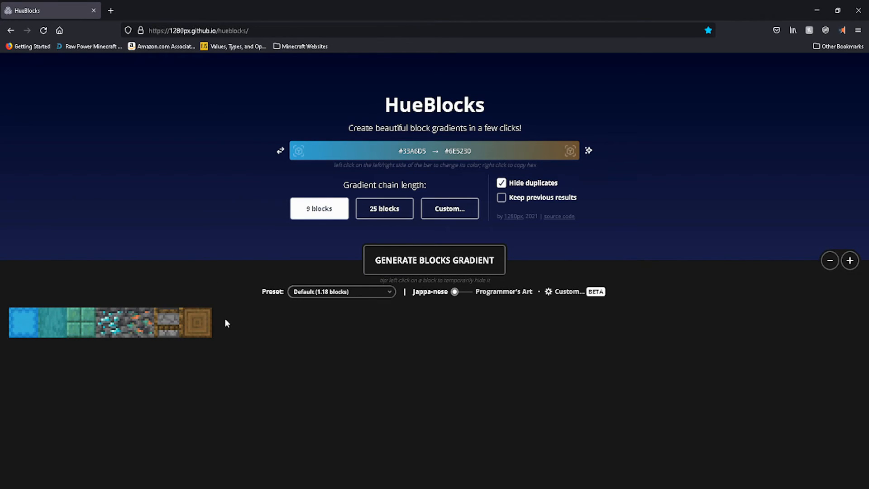
pyautogui.click(395, 214)
pyautogui.click(424, 269)
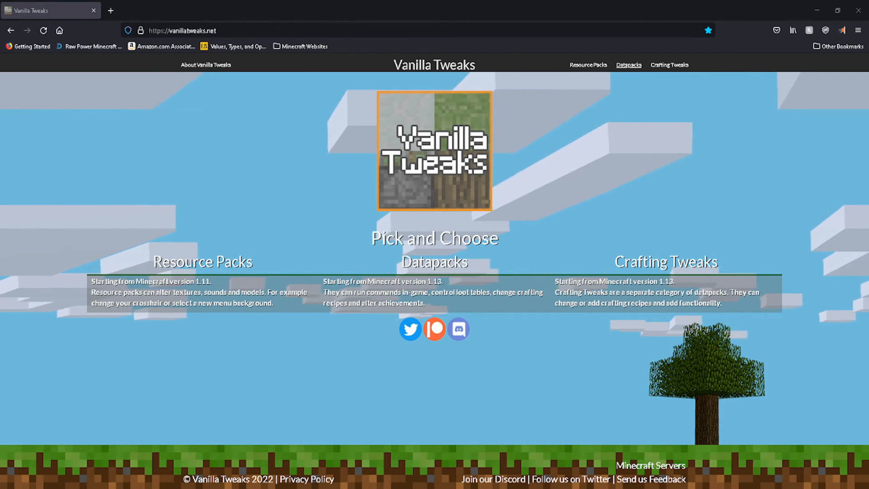
# - Open the Vanilla Tweaks resource pack picker and browse the Aesthetic packs for version 1.18
pyautogui.click(593, 66)
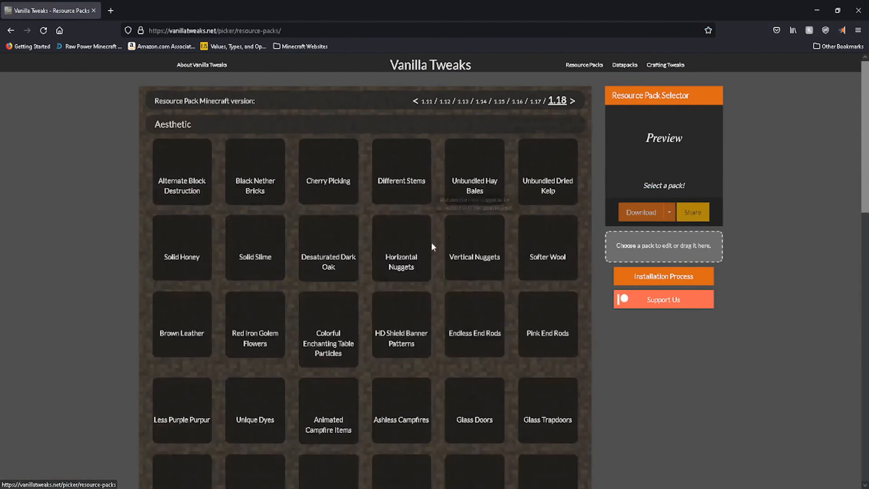
pyautogui.scroll(-7, 127, 230)
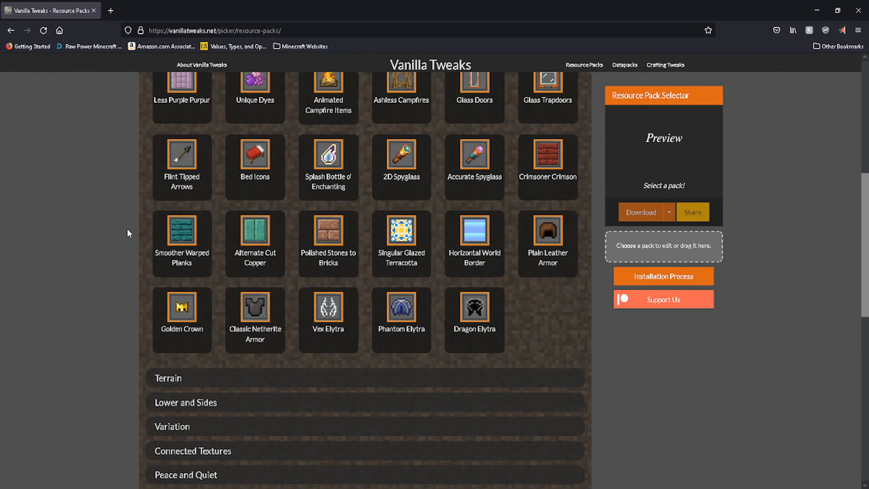
pyautogui.scroll(-2, 126, 228)
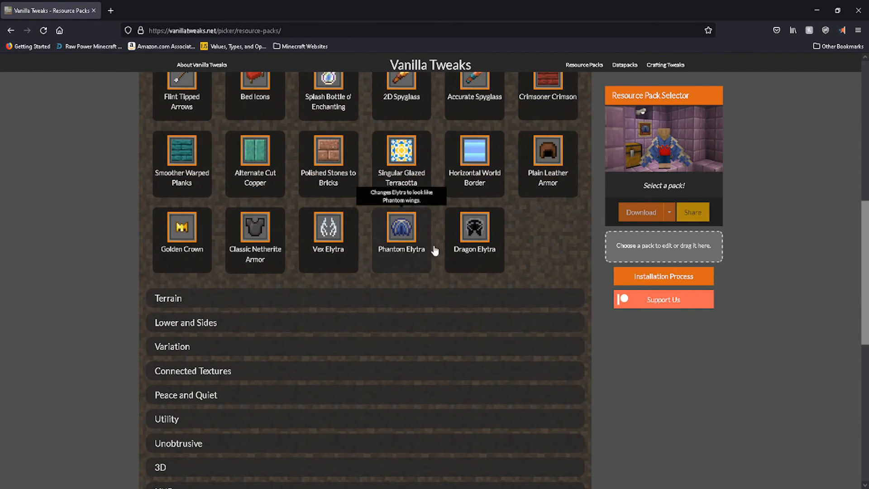
pyautogui.scroll(9, 434, 250)
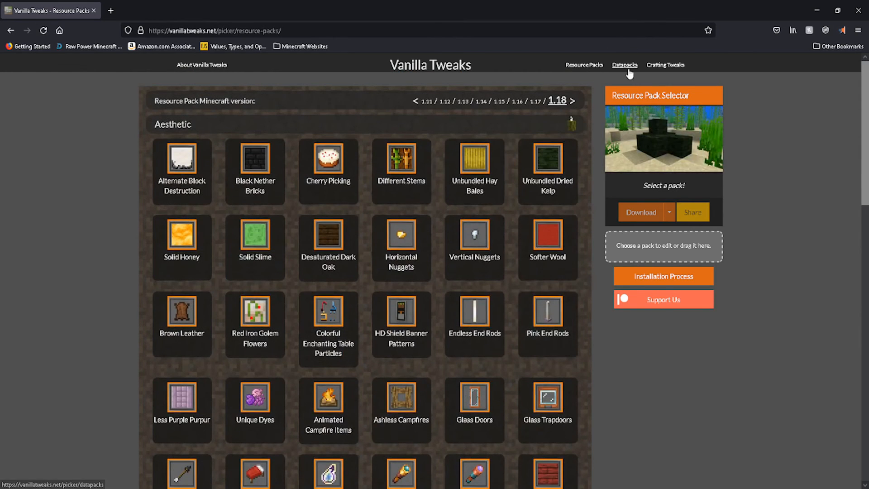
# - Open the datapack picker and select Multiplayer Sleep, Graves, AFK Display, Fast Leaf Decay and Unlock All Recipes
pyautogui.click(627, 69)
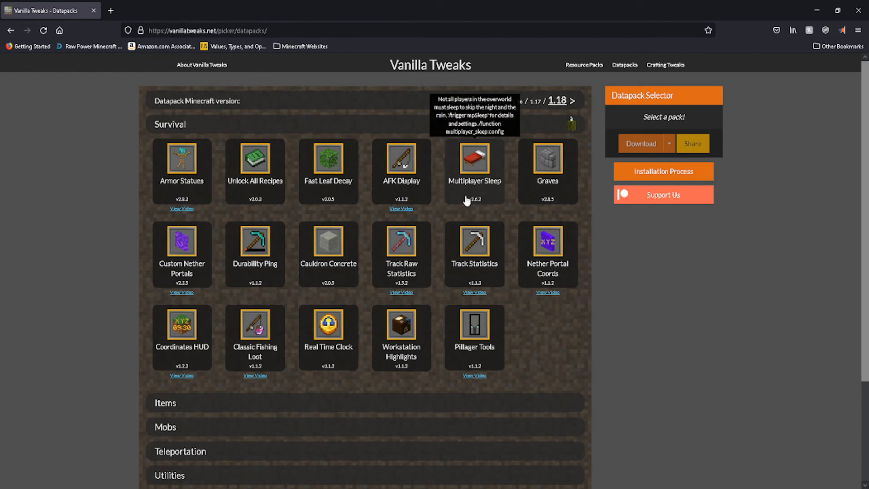
pyautogui.click(478, 162)
pyautogui.click(547, 163)
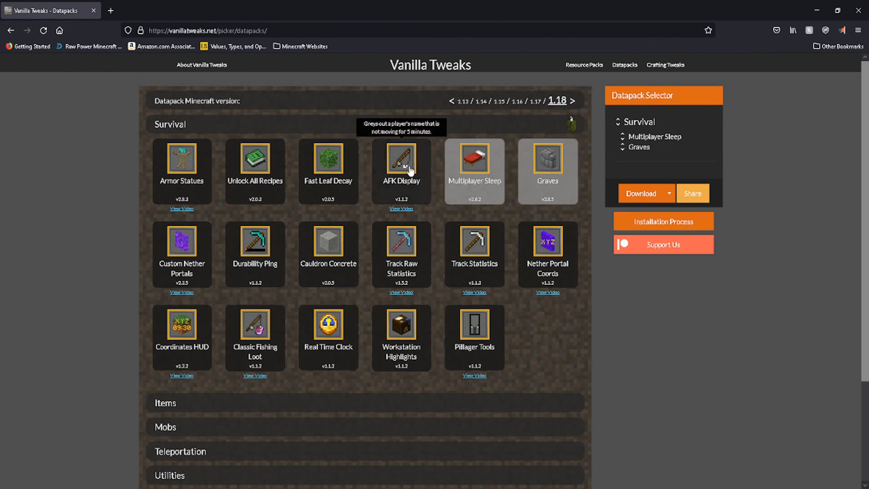
pyautogui.click(401, 163)
pyautogui.click(329, 170)
pyautogui.click(263, 182)
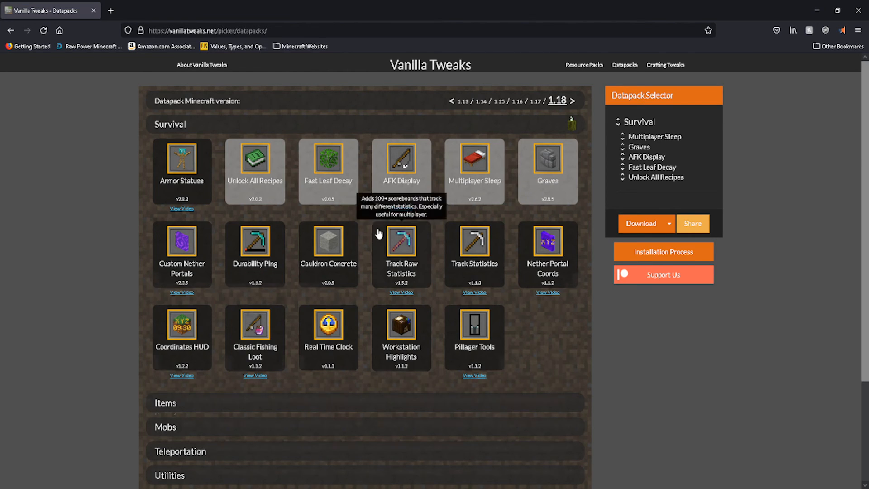
# - Expand the Items and Mobs datapack categories and look over their entries
pyautogui.scroll(-3, 274, 251)
pyautogui.click(200, 275)
pyautogui.scroll(-1, 298, 299)
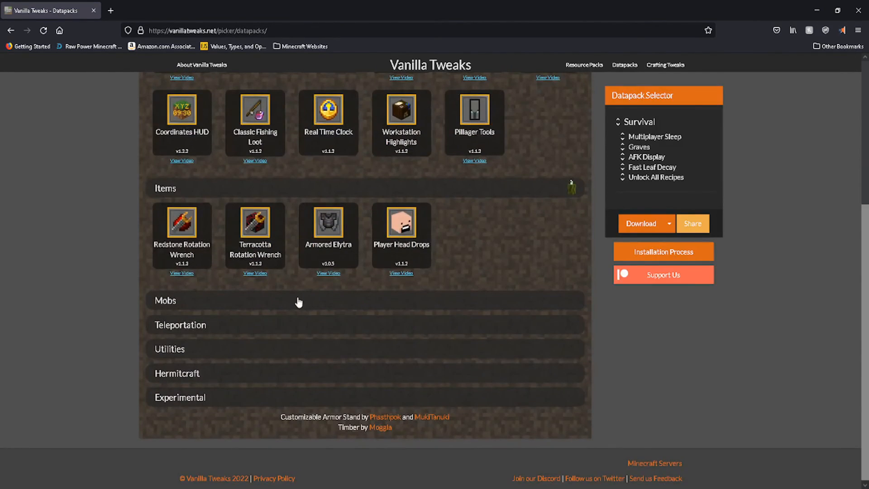
pyautogui.click(298, 298)
pyautogui.scroll(-3, 297, 297)
pyautogui.scroll(3, 419, 176)
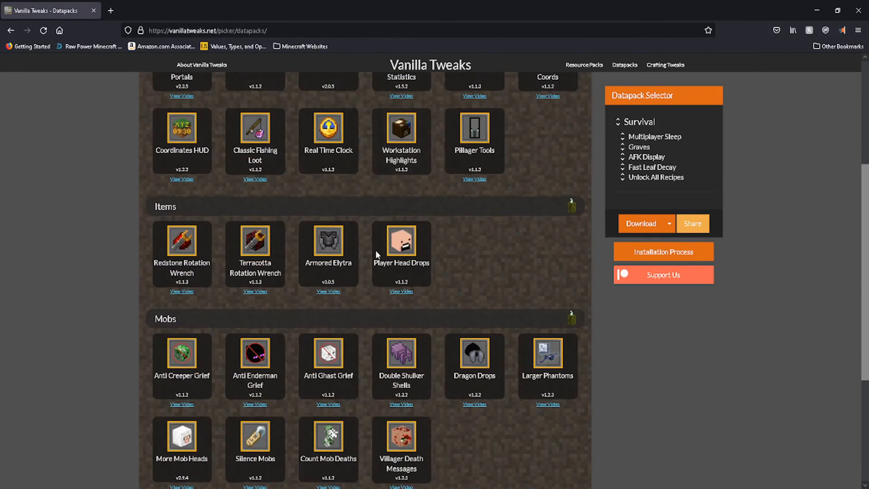
# - Expand the Teleportation, Utilities and Hermitcraft datapack categories, look over their entries and return to the Survival category
pyautogui.scroll(-4, 302, 308)
pyautogui.click(286, 326)
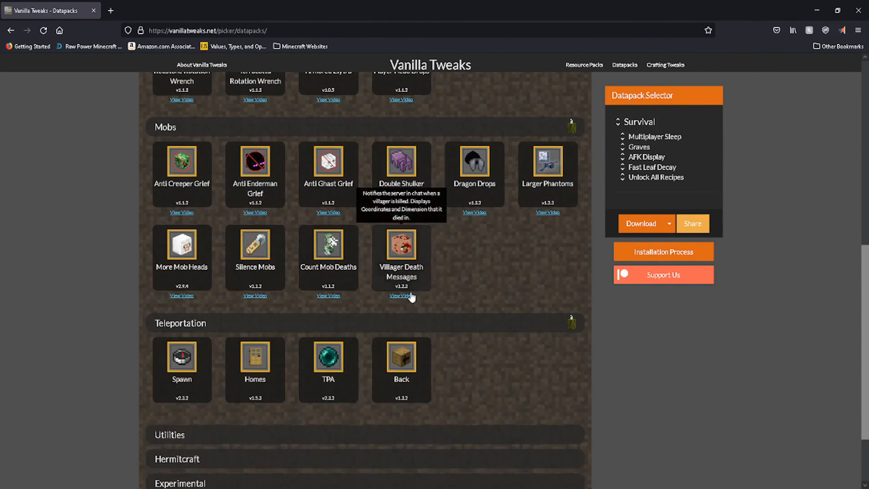
pyautogui.scroll(-2, 395, 336)
pyautogui.click(375, 347)
pyautogui.scroll(-2, 369, 362)
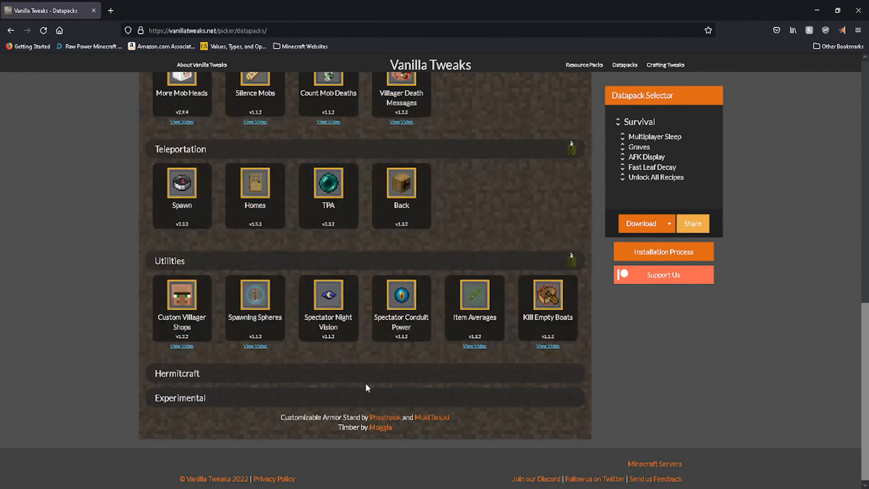
pyautogui.click(365, 378)
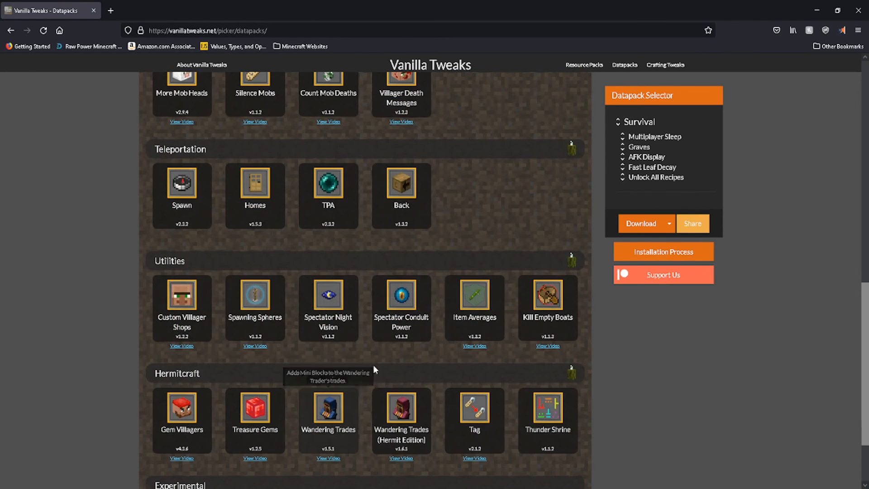
pyautogui.scroll(8, 394, 353)
pyautogui.scroll(4, 400, 342)
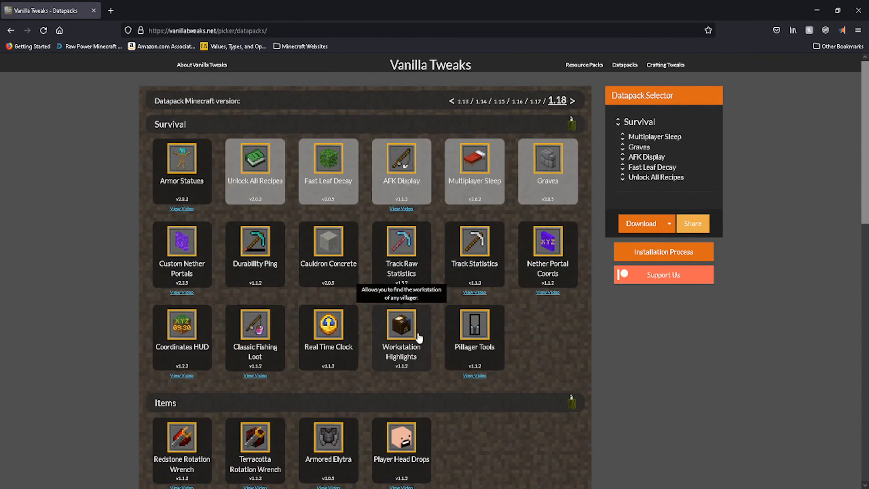